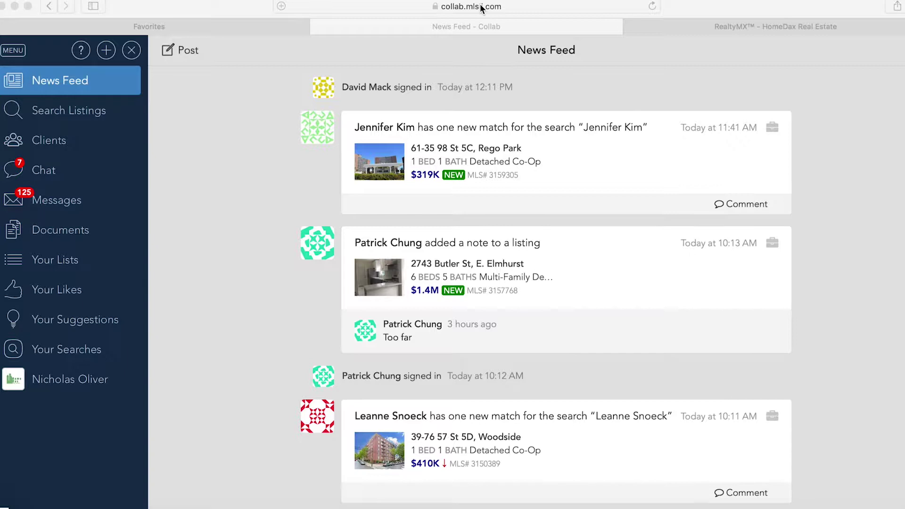
- Bring Collab to the front and open the Search Listings page
left_click(228, 92)
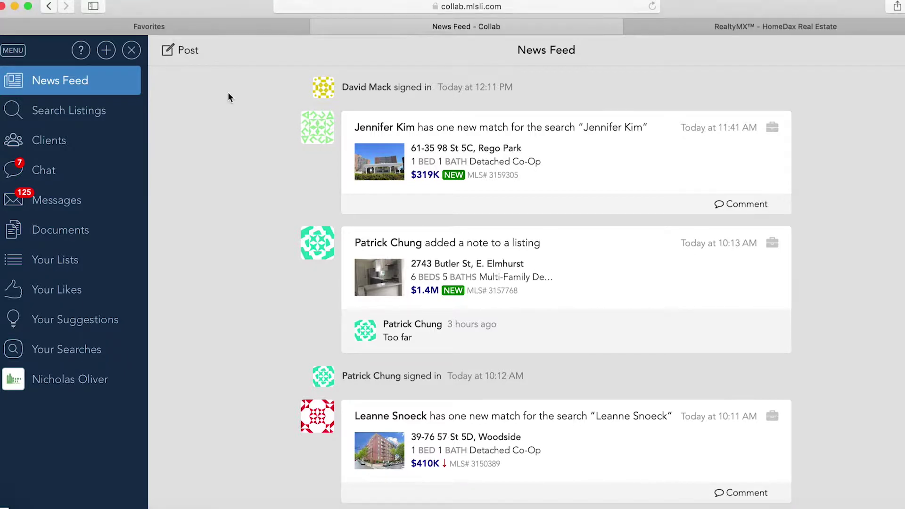
left_click(78, 118)
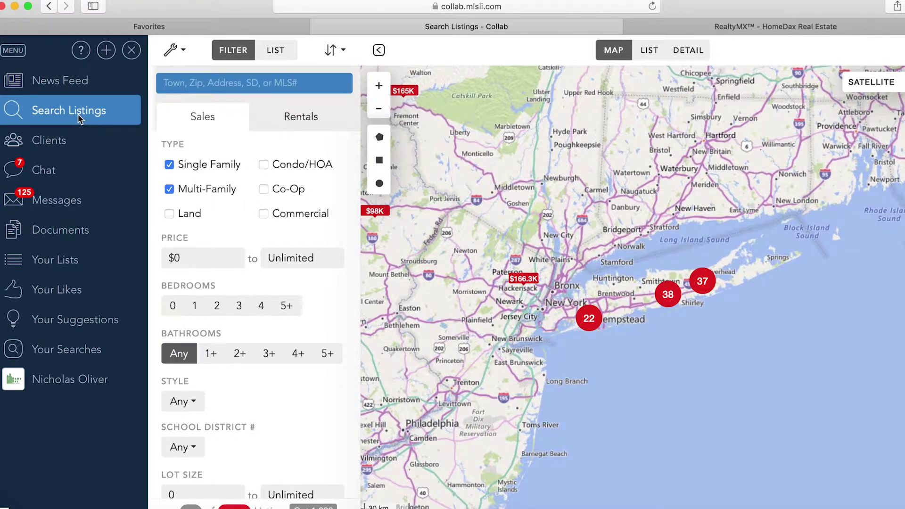
- Search MLS# 3156040 and open the 127-04 115th Ave listing details
left_click(197, 84)
type("3156040")
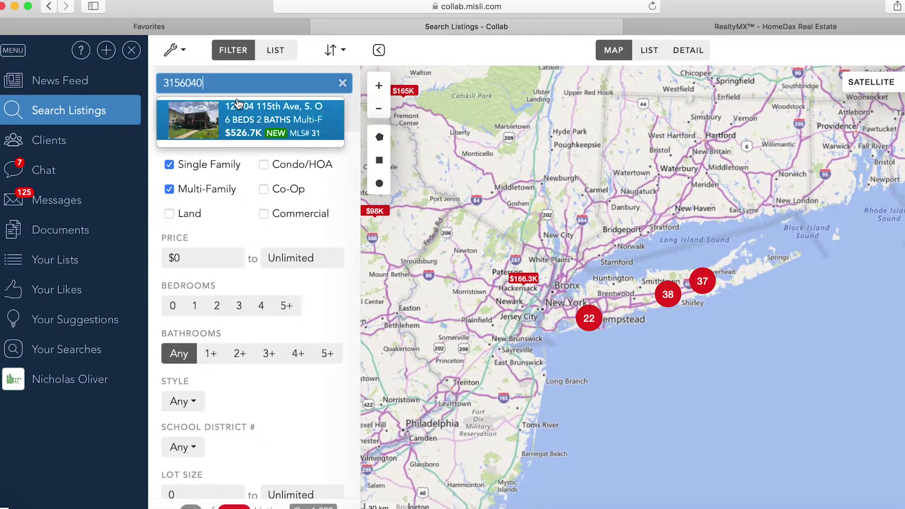
left_click(281, 118)
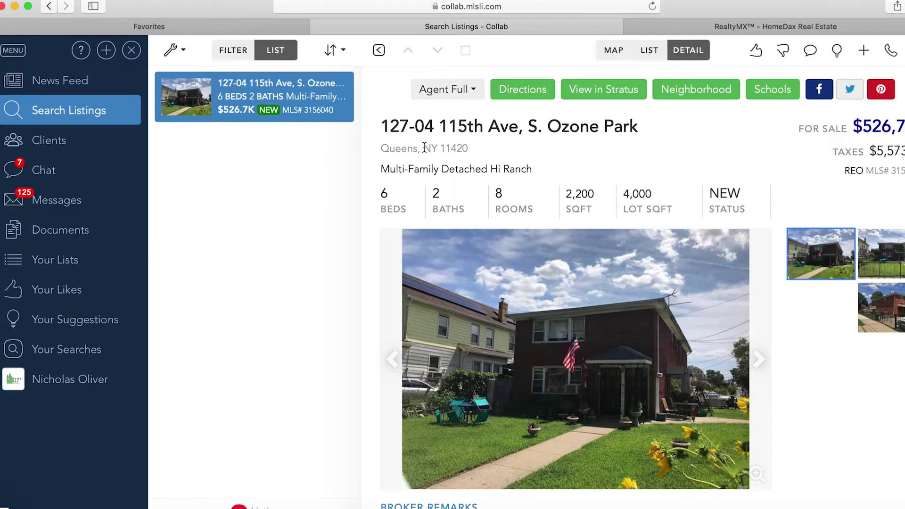
- Scroll to Broker Information and highlight the 3% buyer agency compensation
scroll(424, 148, "down", 5)
scroll(424, 147, "down", 6)
scroll(424, 148, "down", 6)
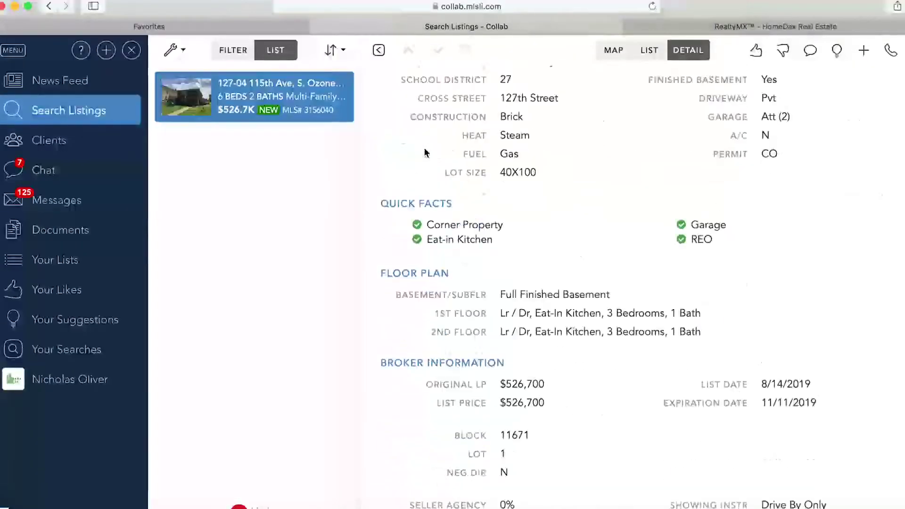
scroll(424, 148, "down", 8)
scroll(425, 151, "up", 5)
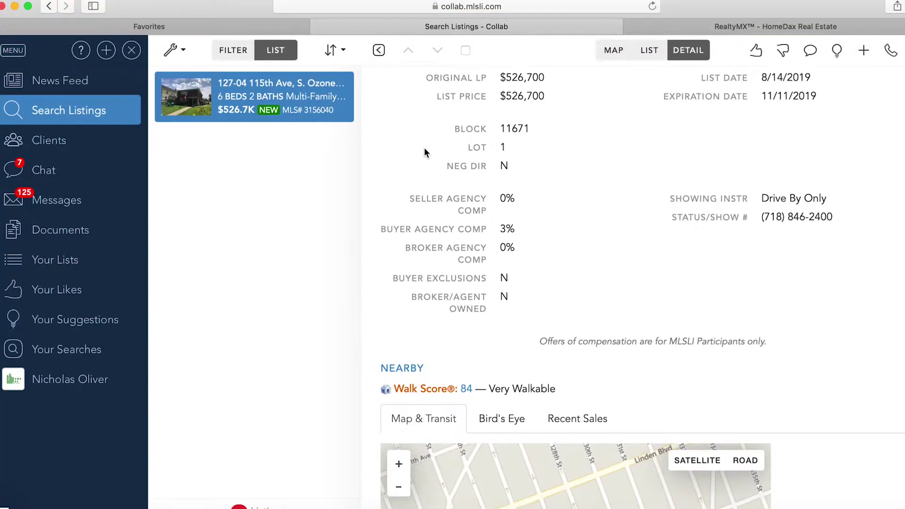
left_click_drag(385, 229, 511, 231)
left_click(530, 237)
left_click_drag(381, 230, 530, 234)
left_click(536, 246)
left_click(903, 73)
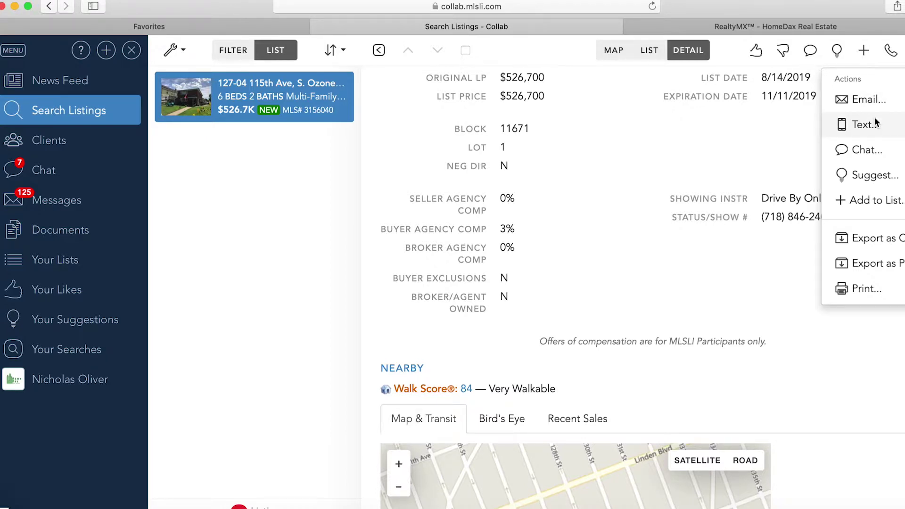
left_click(777, 129)
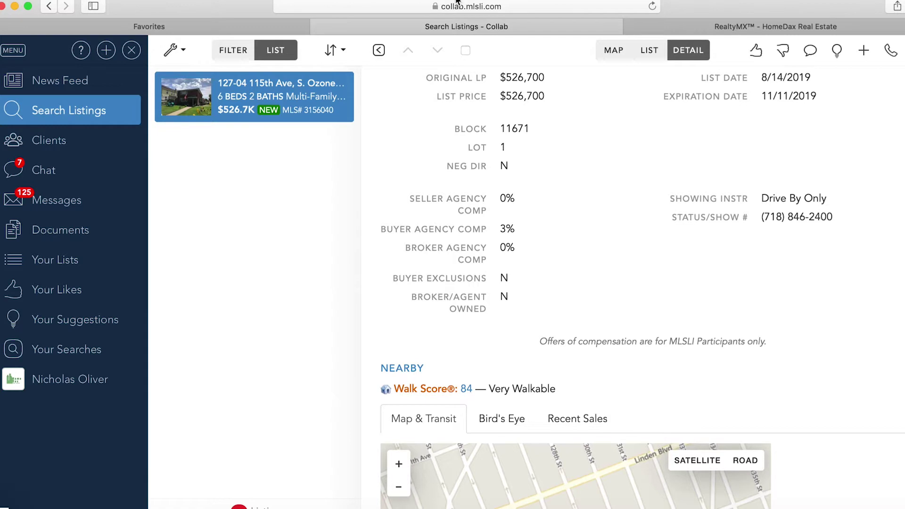
left_click(777, 26)
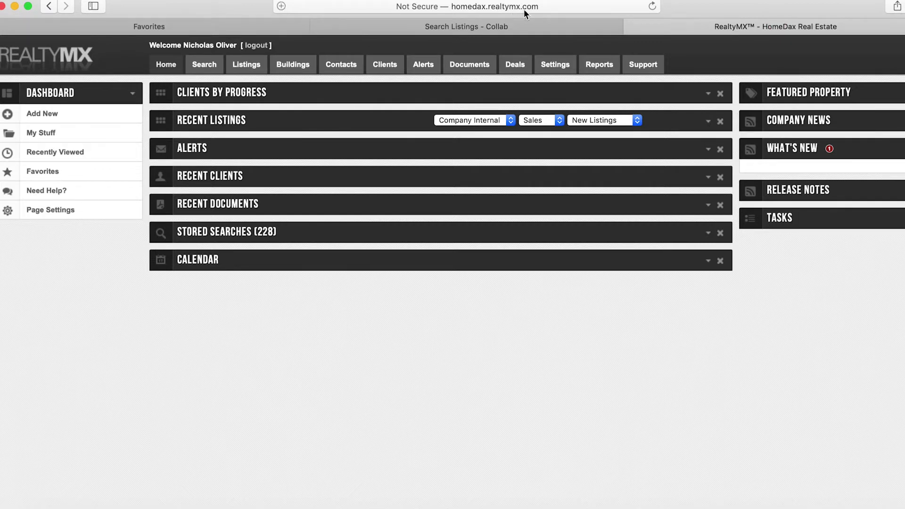
- Glance back at the Collab listing, then return to the RealtyMX HomeDax dashboard
left_click(506, 26)
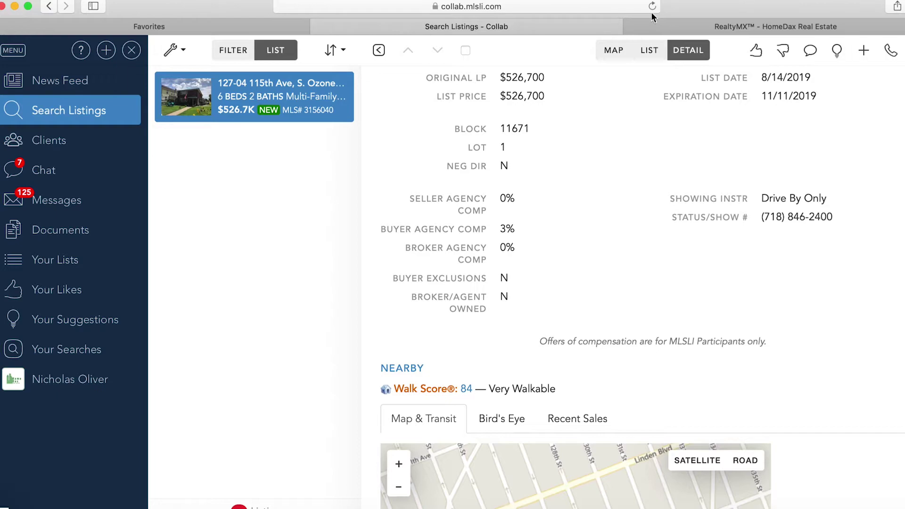
left_click(695, 23)
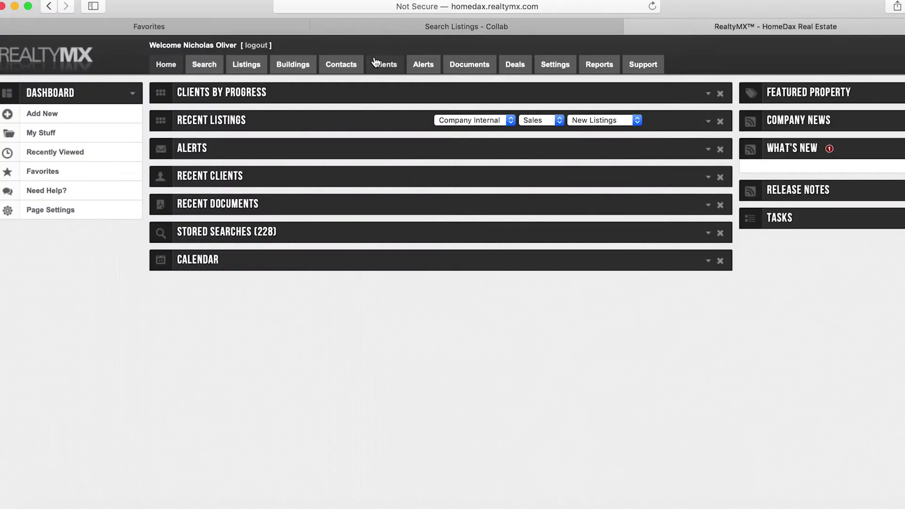